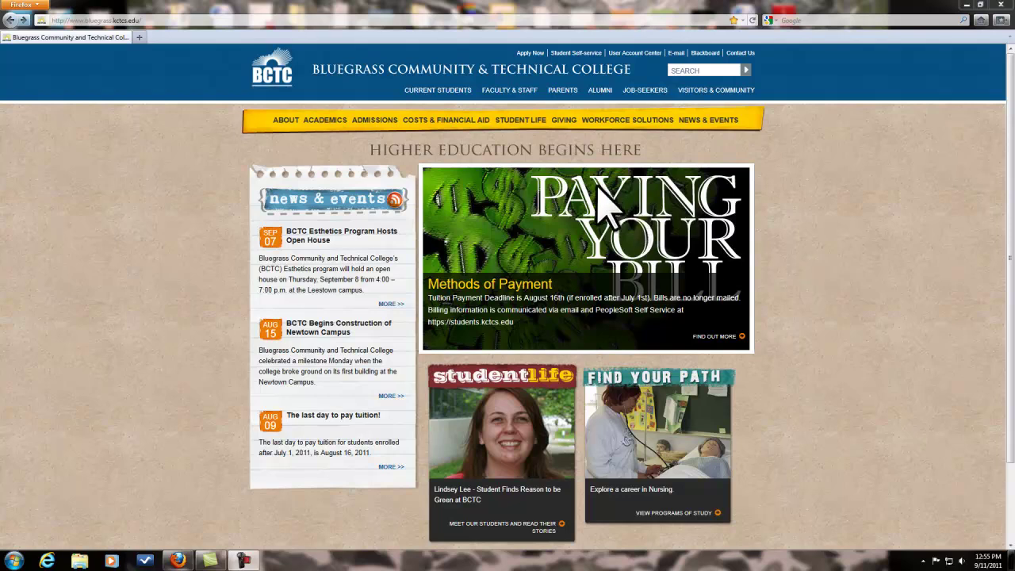
Step: Go to the BCTC Faculty & Staff page and scroll to its resource links, including AdvisorTrac
left_click(502, 94)
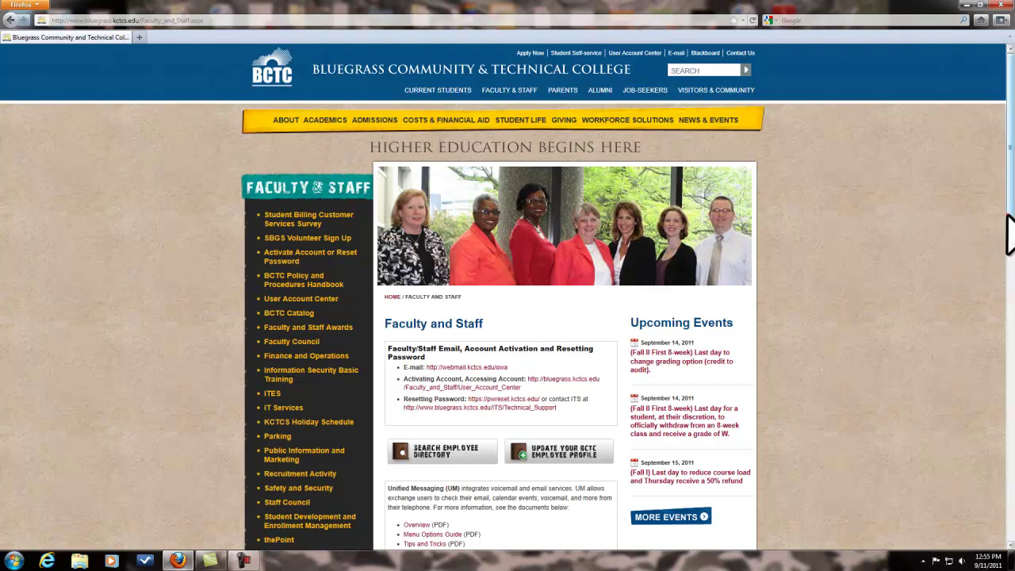
left_click_drag(1008, 216, 1007, 444)
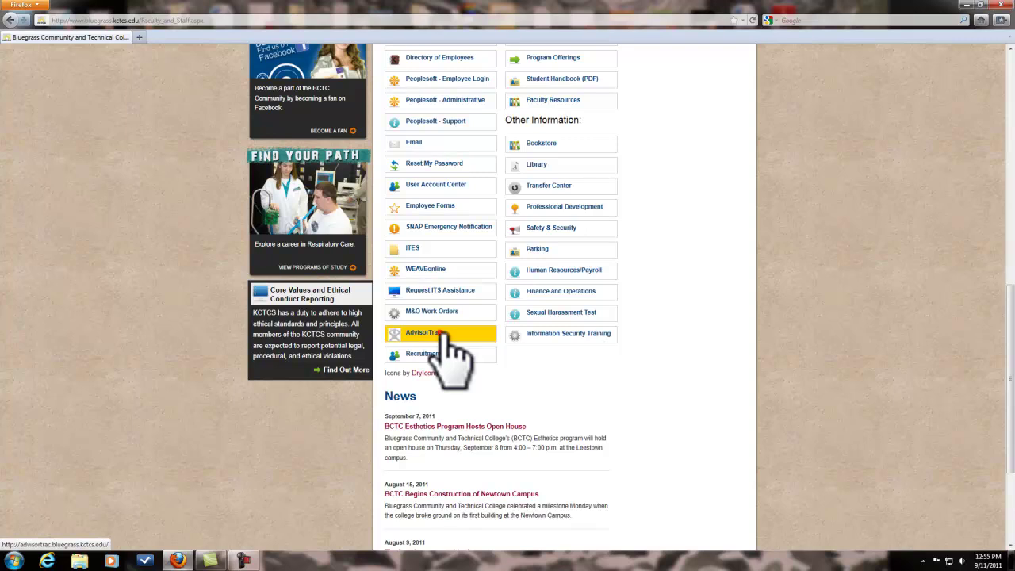
Step: Open the AdvisorTrac login page and enter the account user name and password
left_click(442, 333)
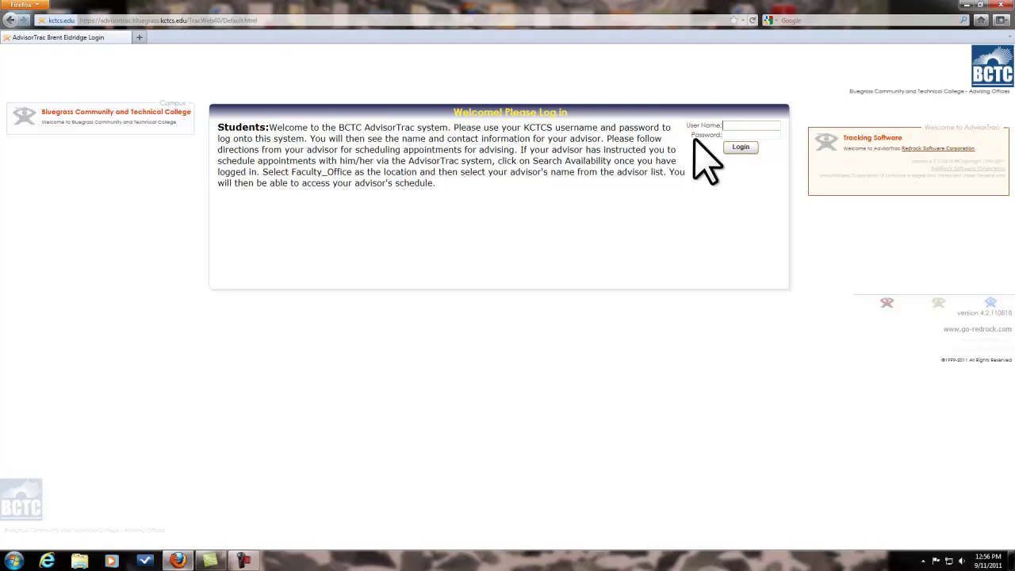
key("Tab")
type("•••••")
type("•••••")
Step: Log in to AdvisorTrac and show the Trac Navigation menu
left_click(740, 149)
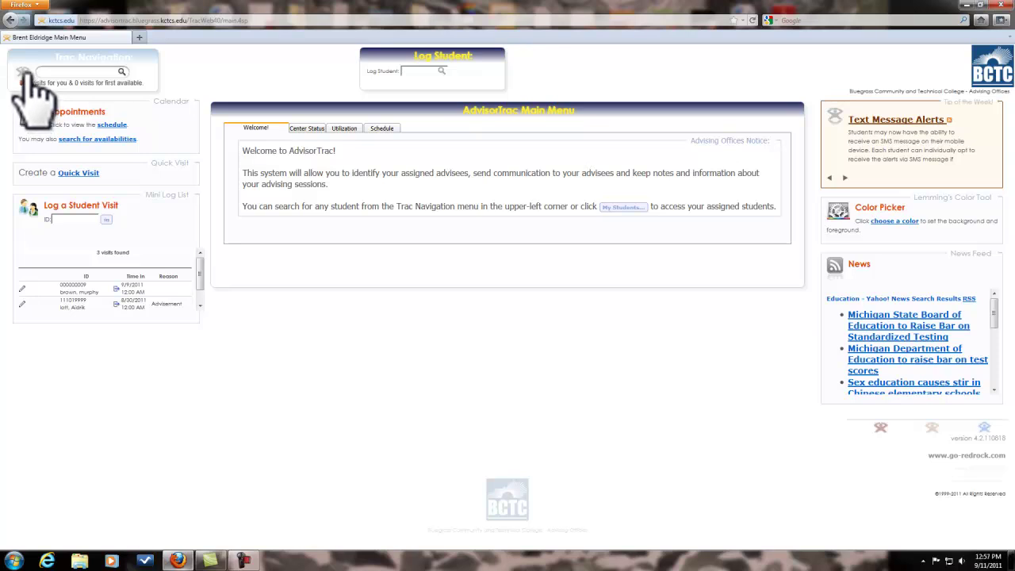
left_click(24, 72)
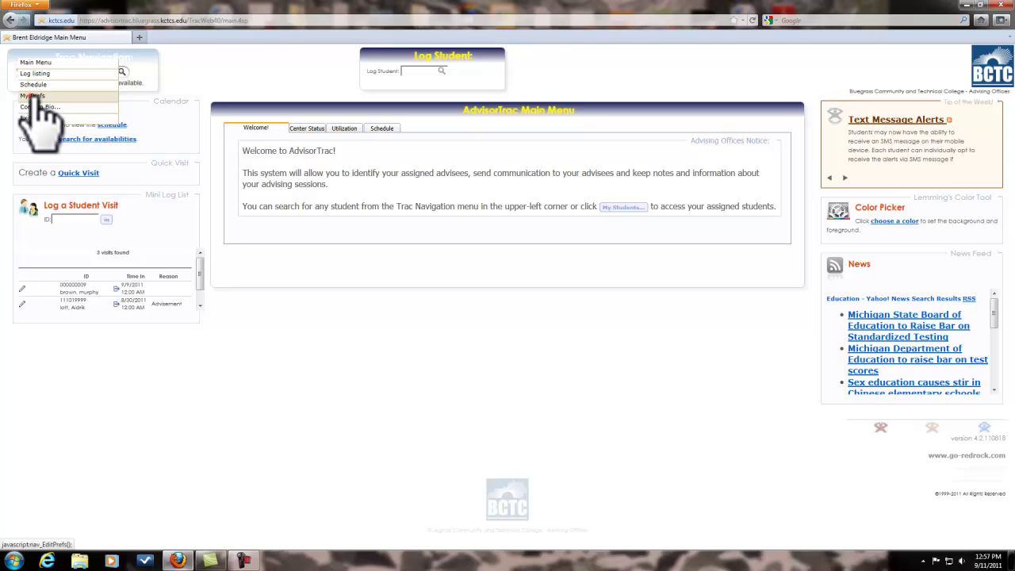
Step: Save My Prefs as is: all main-menu panels on, schedule 6:00a to 7:00p
left_click(32, 96)
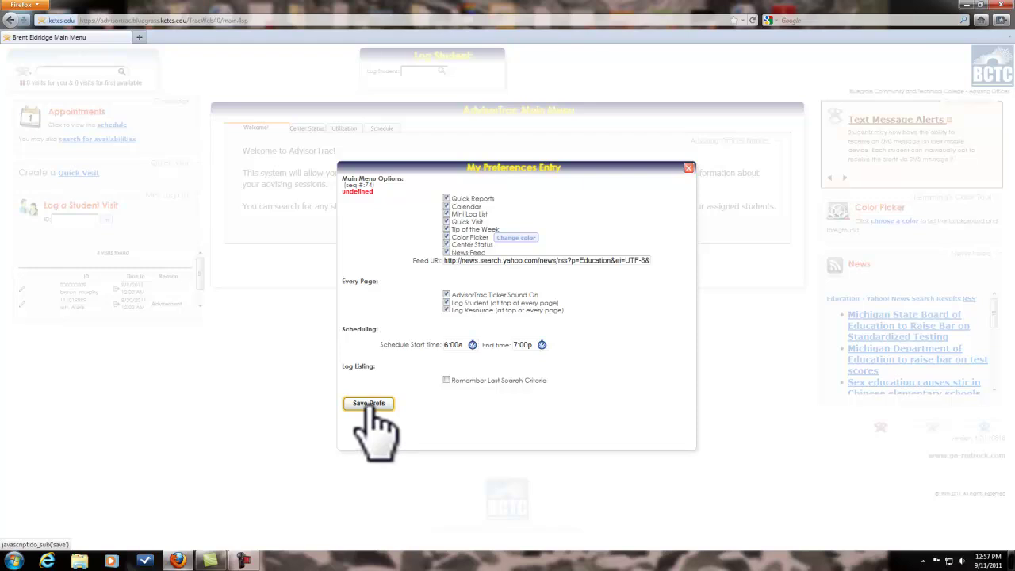
left_click(369, 406)
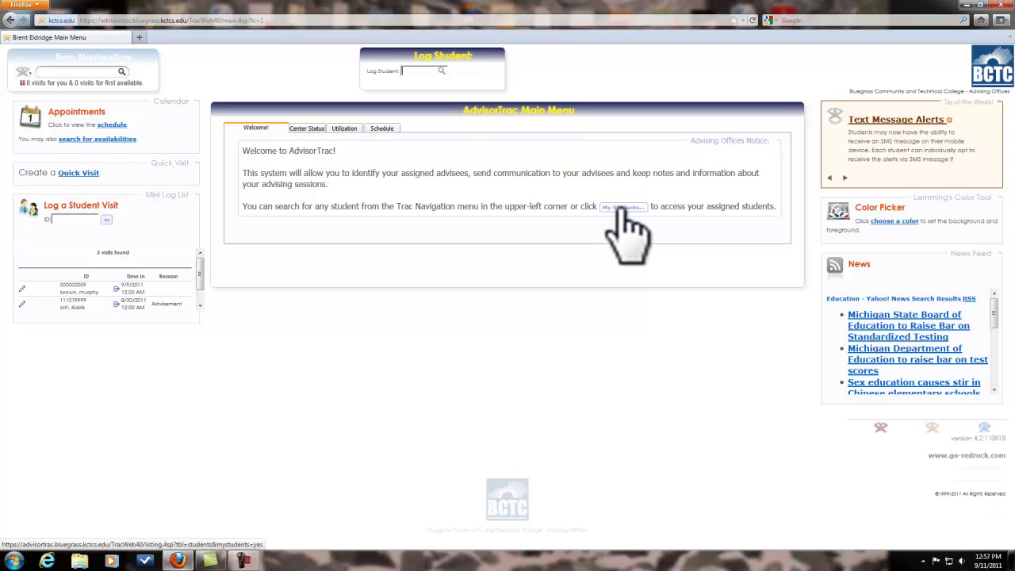
Step: Bring up the My Students listing of assigned advisees
left_click(622, 208)
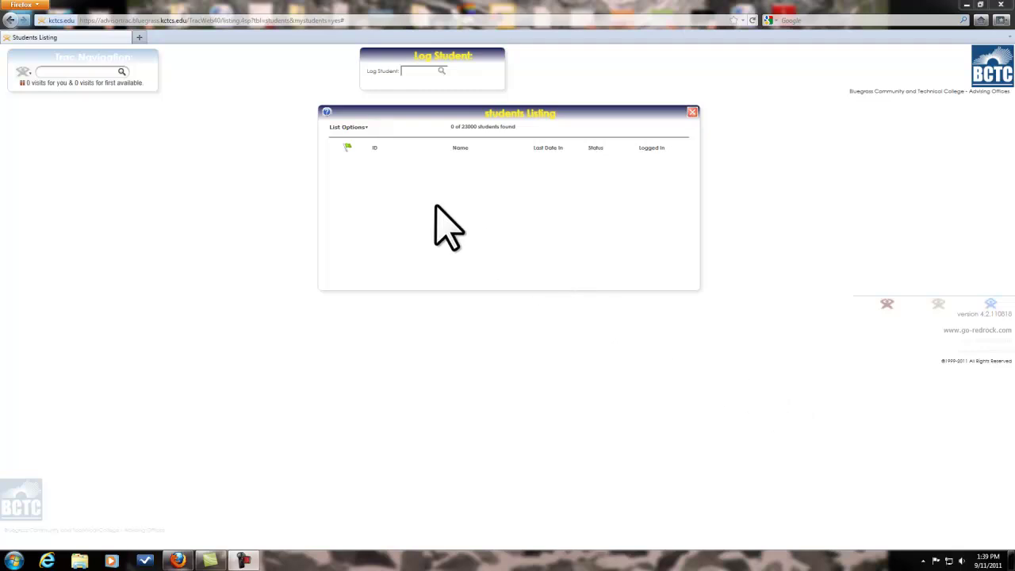
Step: Start a new Send Note message from the Students Listing's List Options
left_click(349, 130)
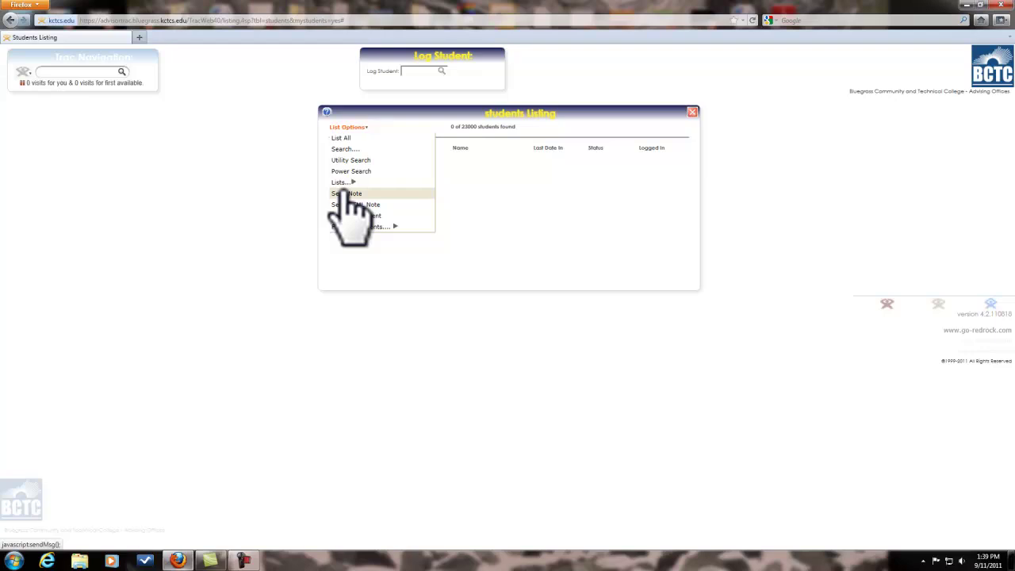
left_click(343, 192)
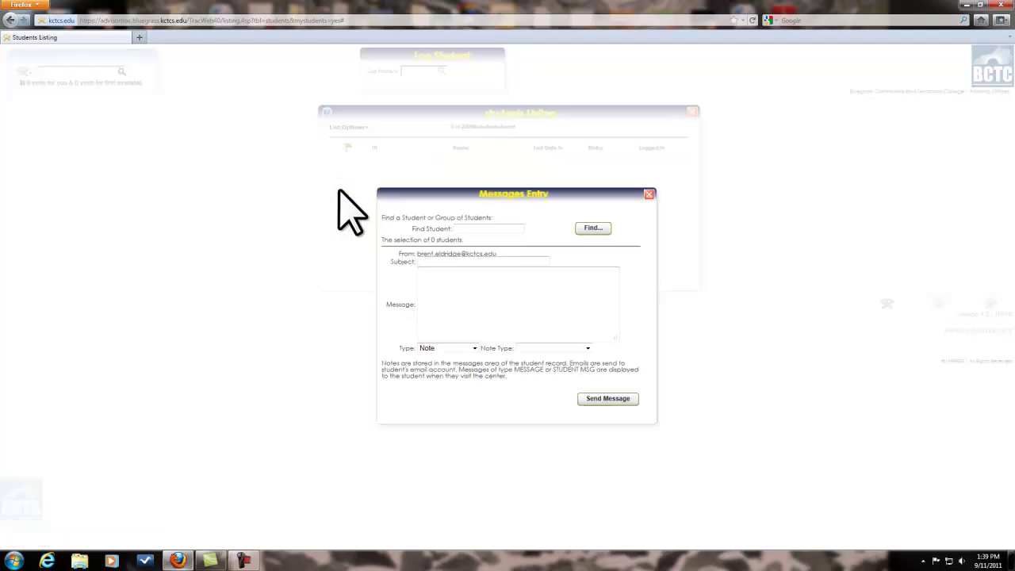
left_click(465, 226)
Step: Enter subject 'Scheduling an Advising Appointment' and paste the Cooper 236A sign-up message body
left_click(425, 261)
type("Sc")
type("heduling an Advising Appointment")
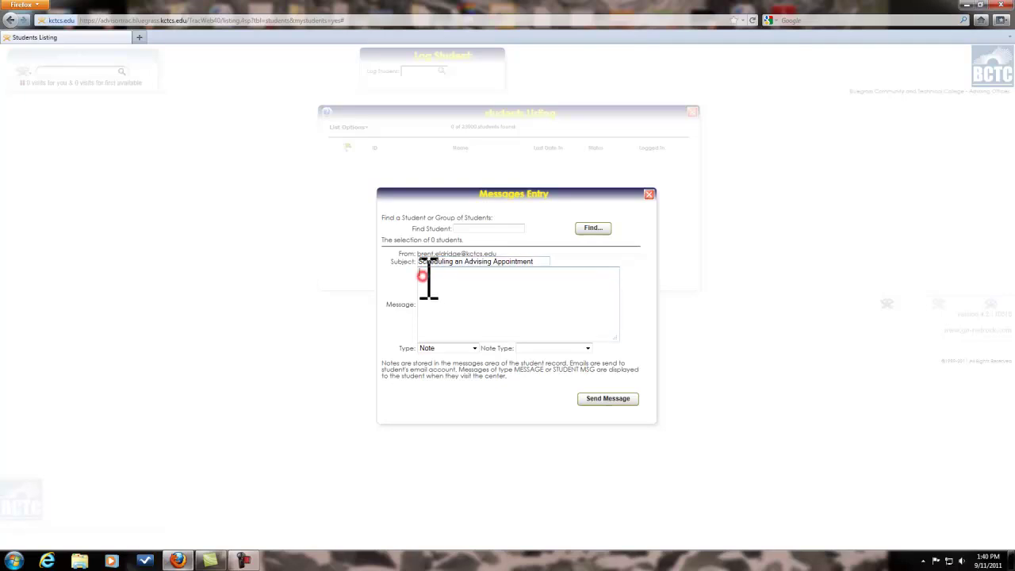
right_click(422, 277)
left_click(454, 324)
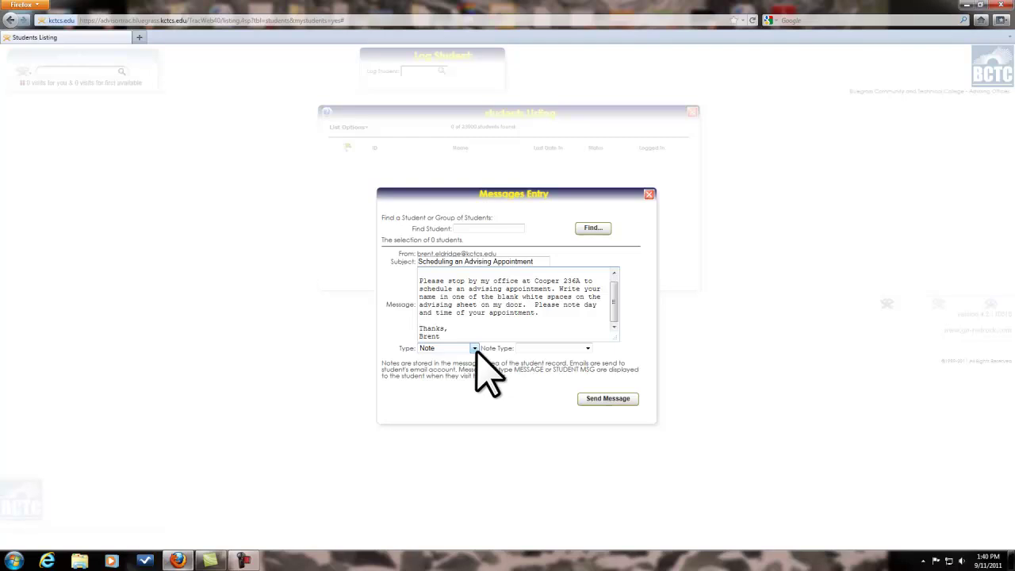
Step: Set the message Type to Note and Email and Note Type to Student Message
left_click(474, 348)
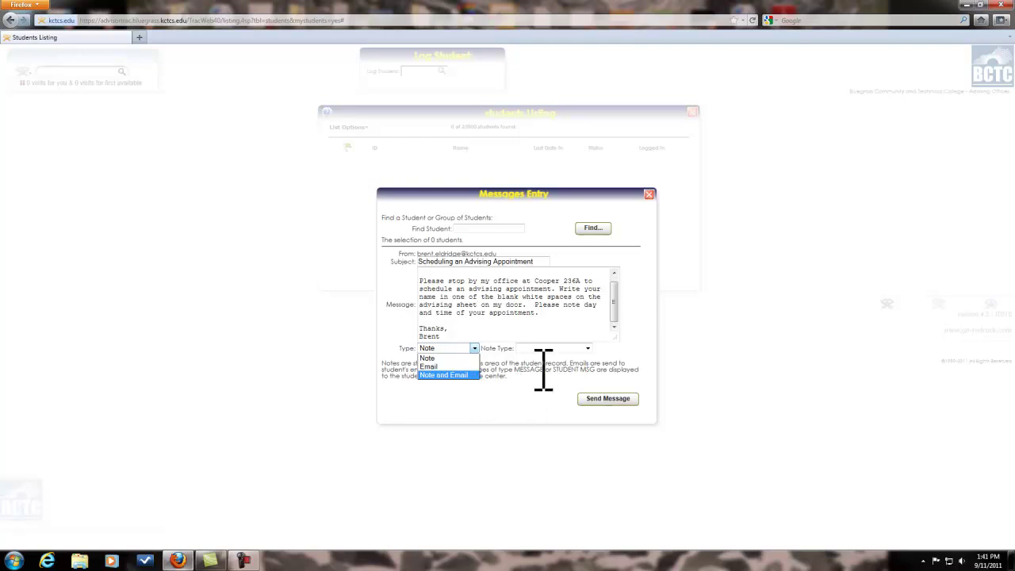
left_click(466, 375)
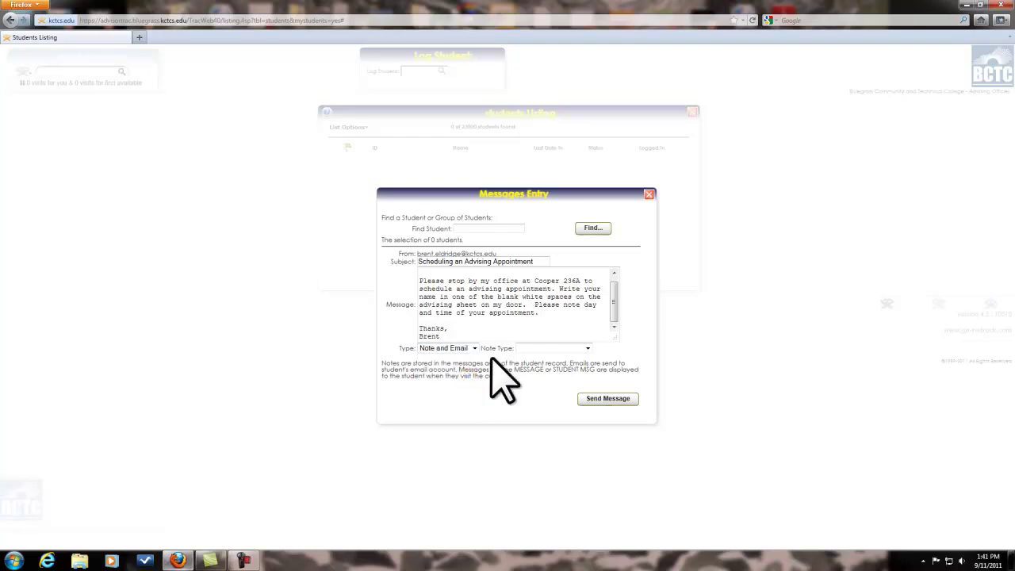
left_click(587, 349)
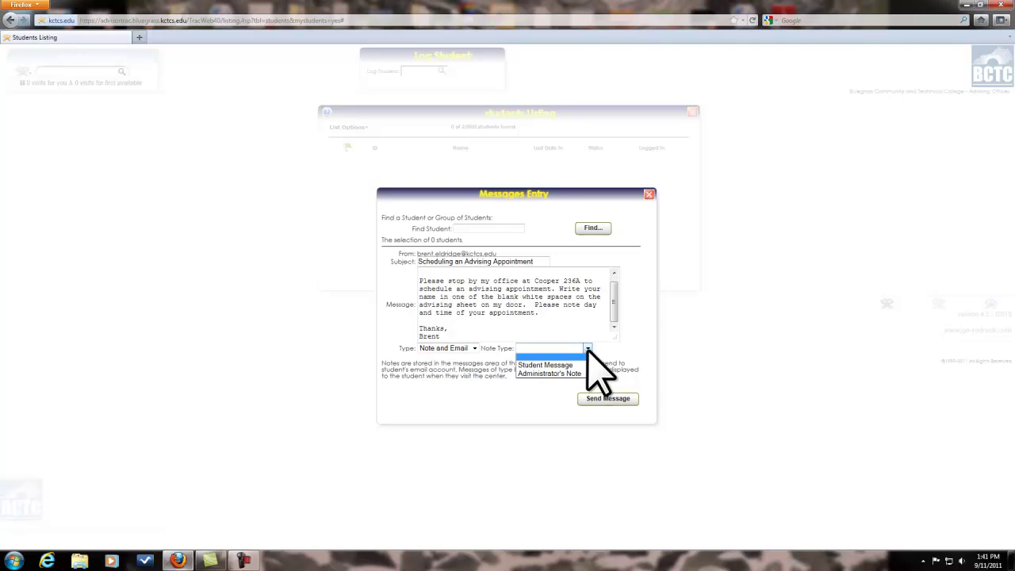
left_click(587, 366)
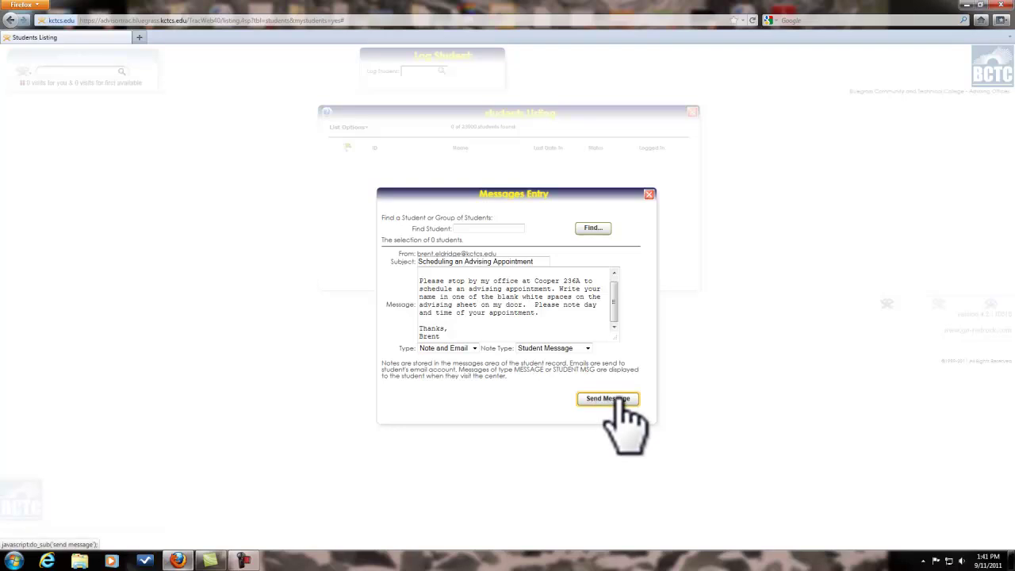
Step: Send the message and close the Messages Entry form
left_click(618, 398)
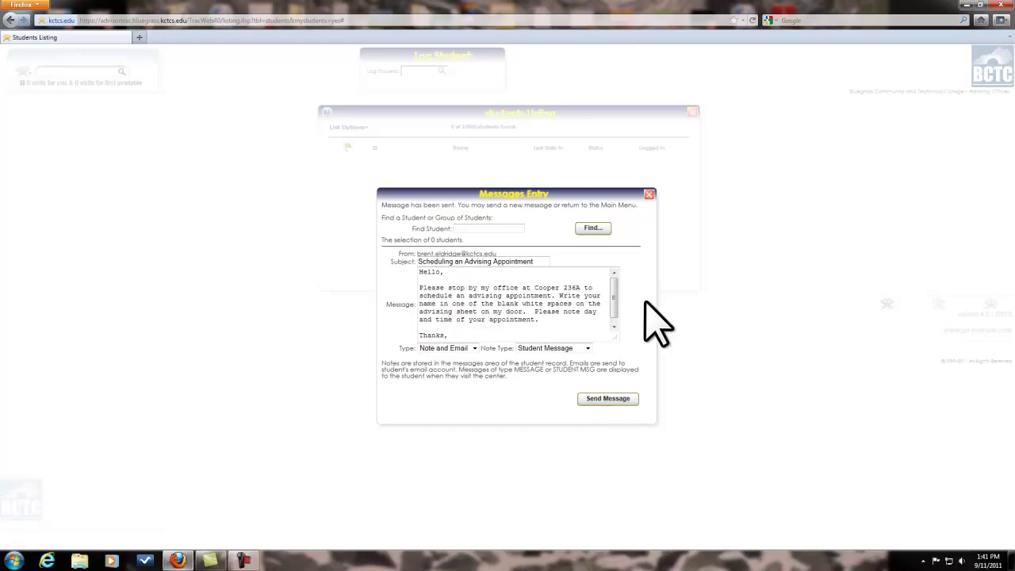
left_click(648, 194)
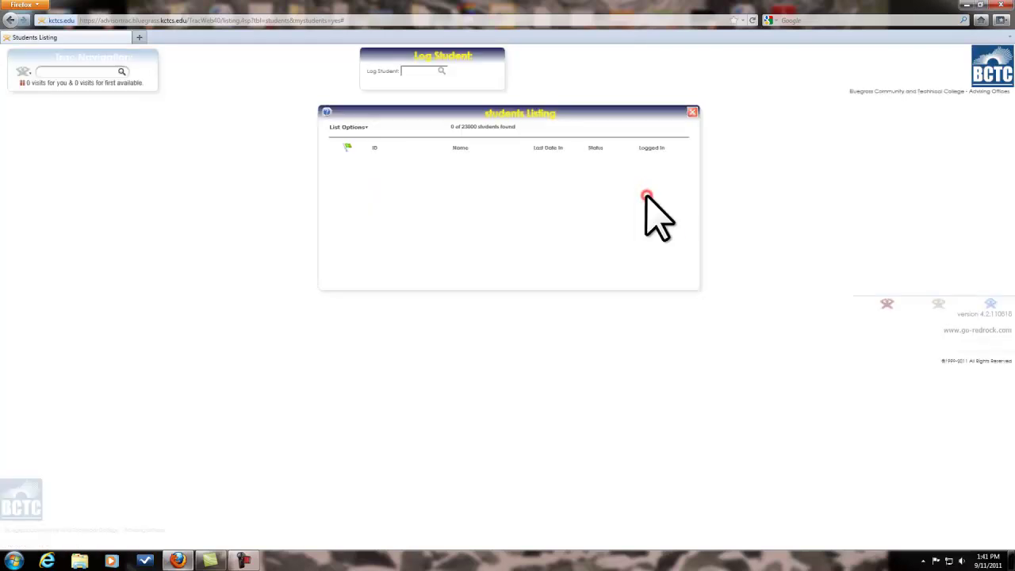